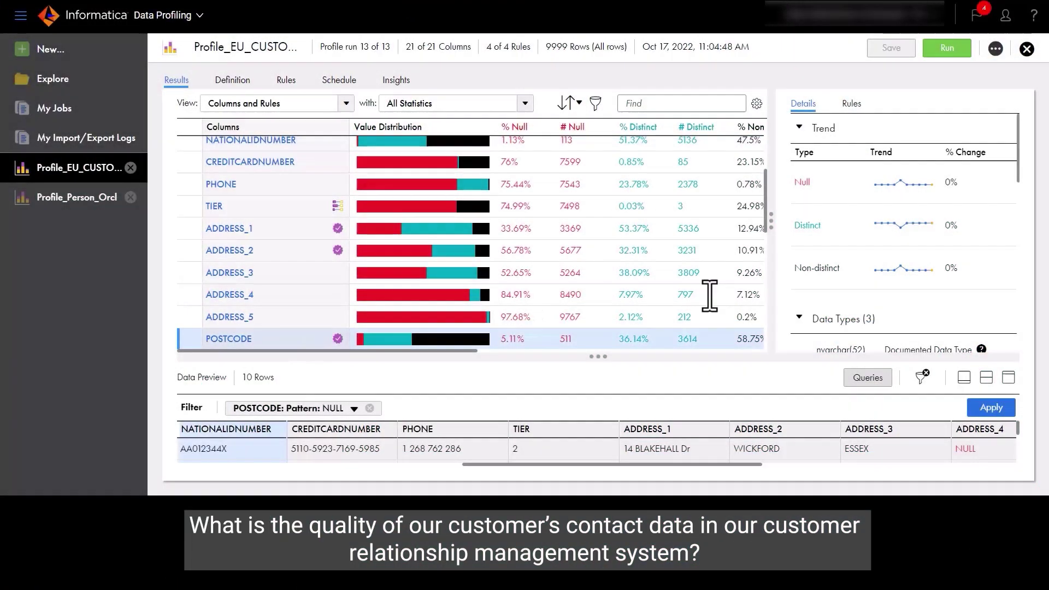
{"action": "scroll", "coordinate": [899, 282], "scroll_direction": "down", "scroll_amount": 3}
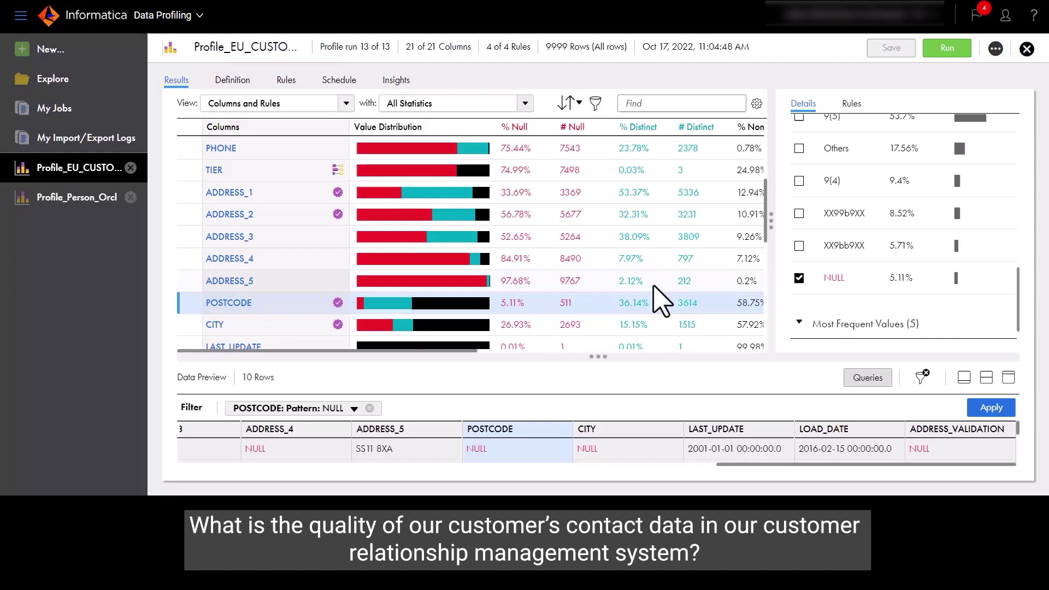
{"action": "scroll", "coordinate": [344, 256], "scroll_direction": "up", "scroll_amount": 2}
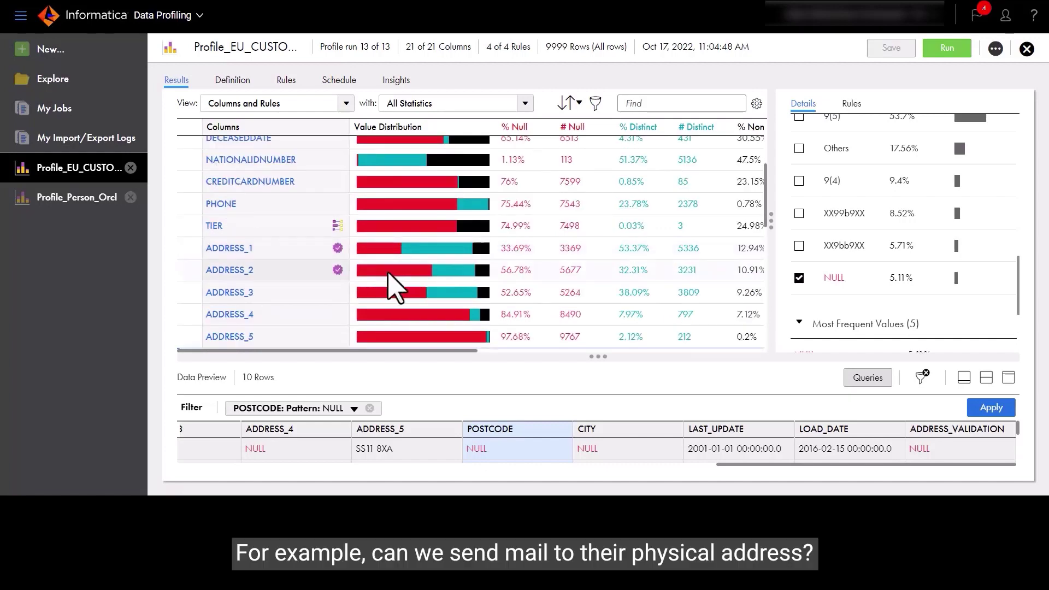
{"action": "scroll", "coordinate": [305, 336], "scroll_direction": "down", "scroll_amount": 5}
{"action": "scroll", "coordinate": [306, 337], "scroll_direction": "down", "scroll_amount": 2}
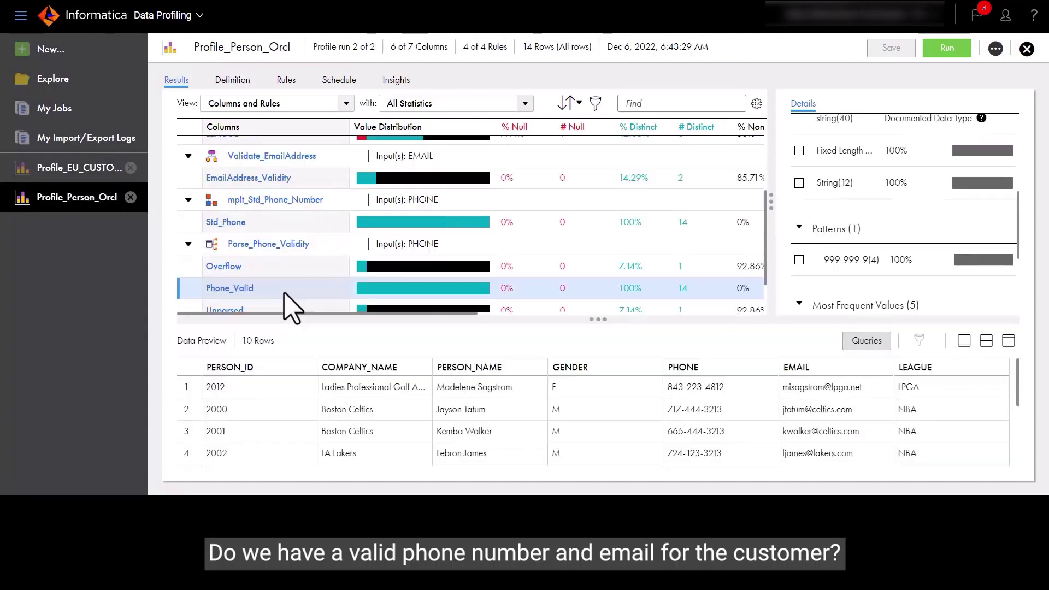
Show the EmailAddress_Validity column statistics in the Profile_Person_Orcl results.
{"action": "left_click", "coordinate": [321, 177]}
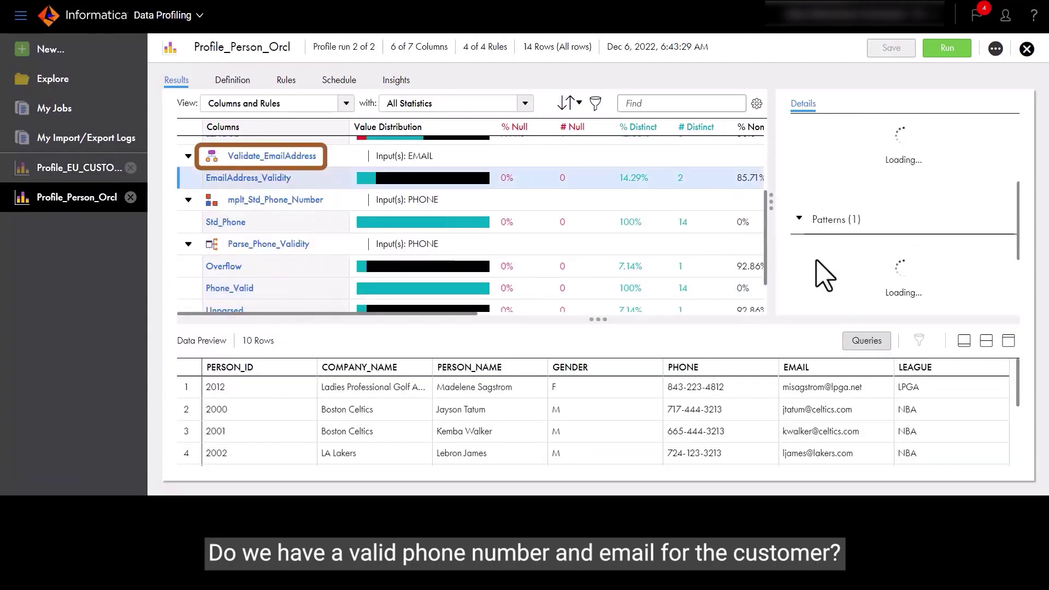